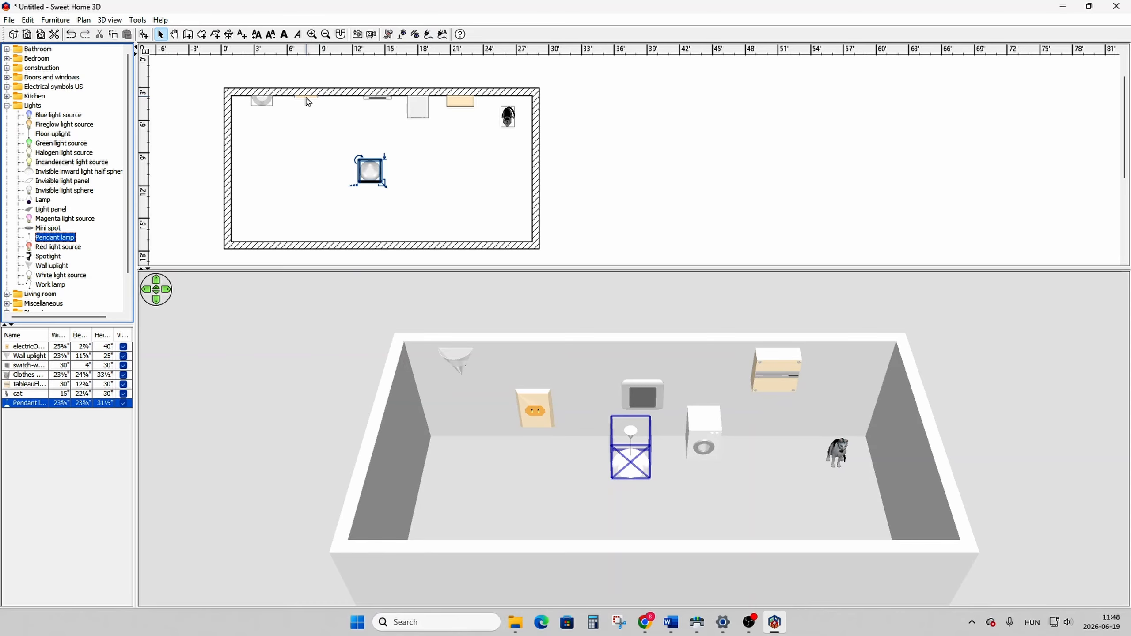
Step: Connect the electrical panel, wall switch and pendant lamp with an automatically routed cable
click(373, 95)
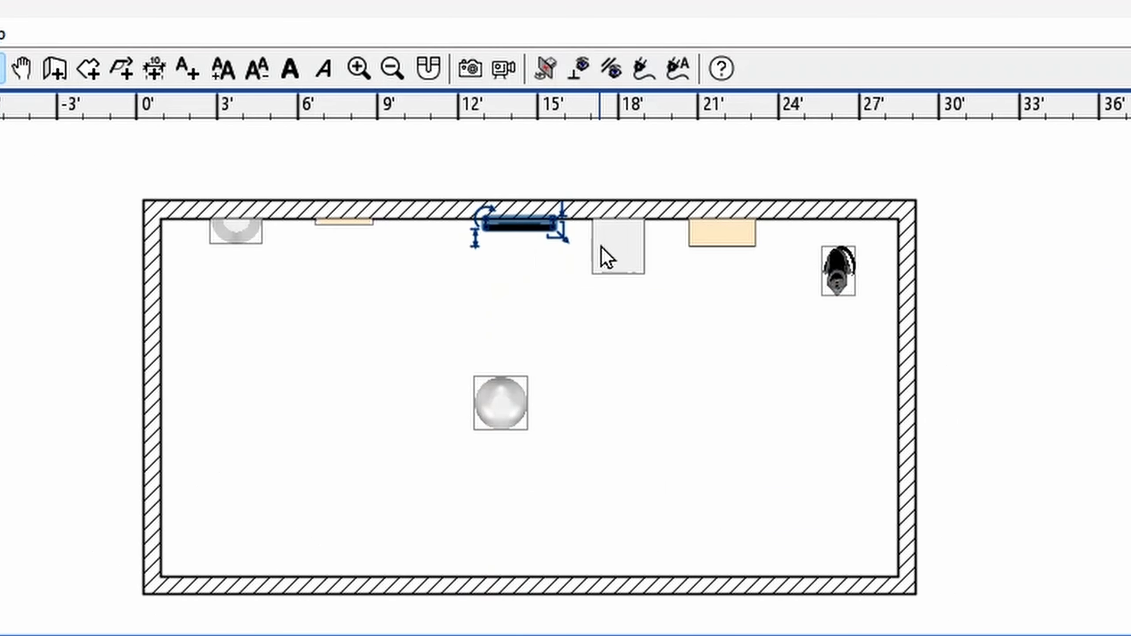
click(710, 227)
shift+click(519, 225)
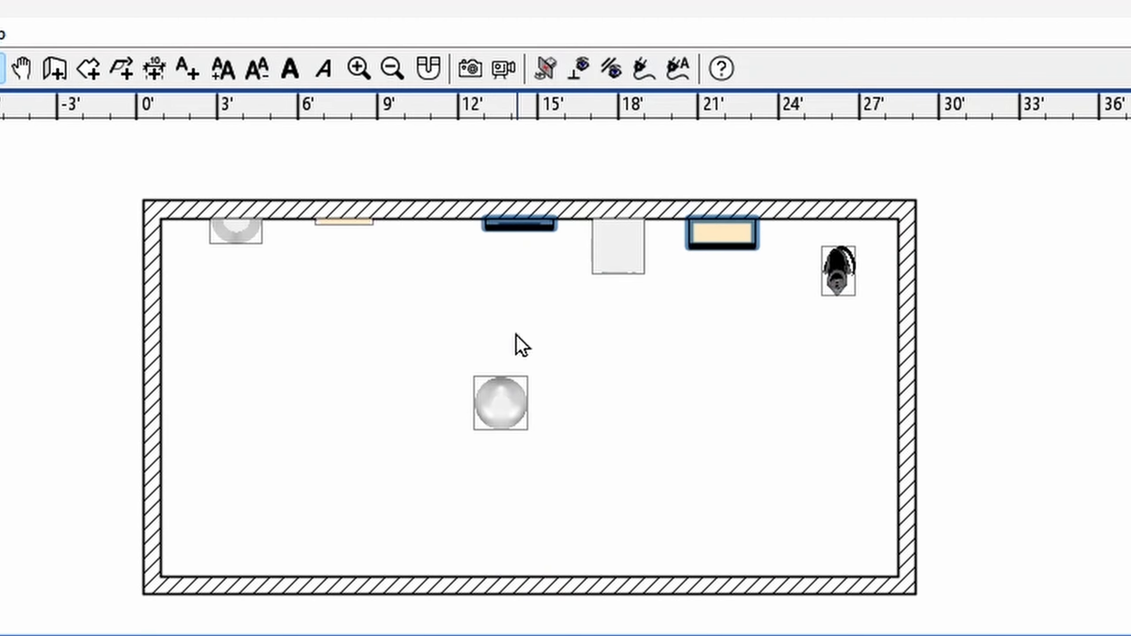
shift+click(506, 398)
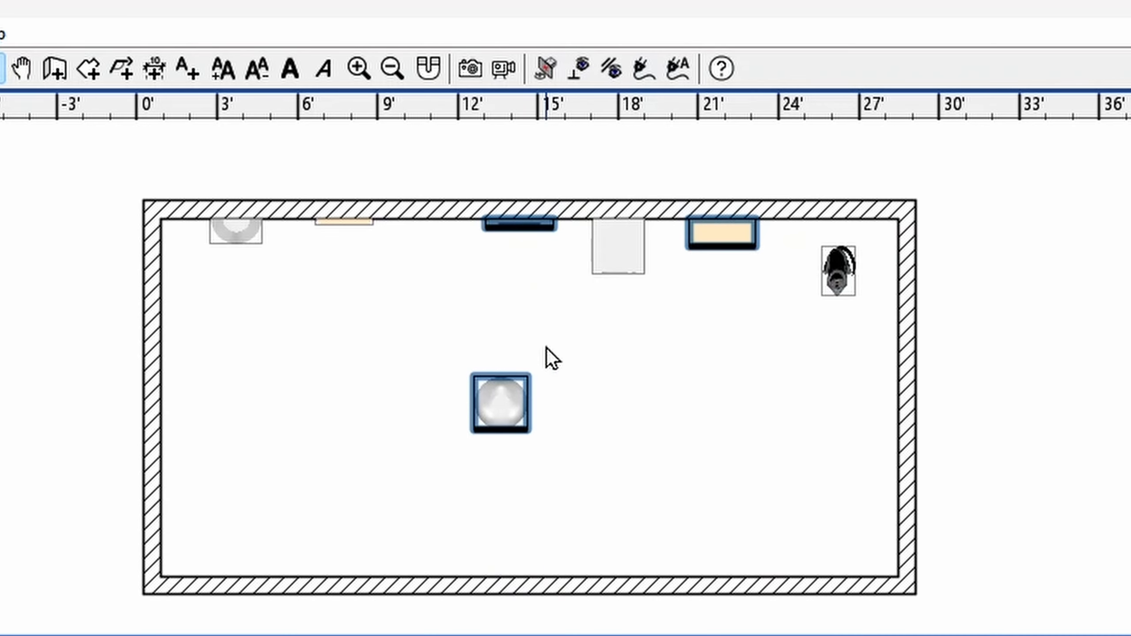
click(675, 65)
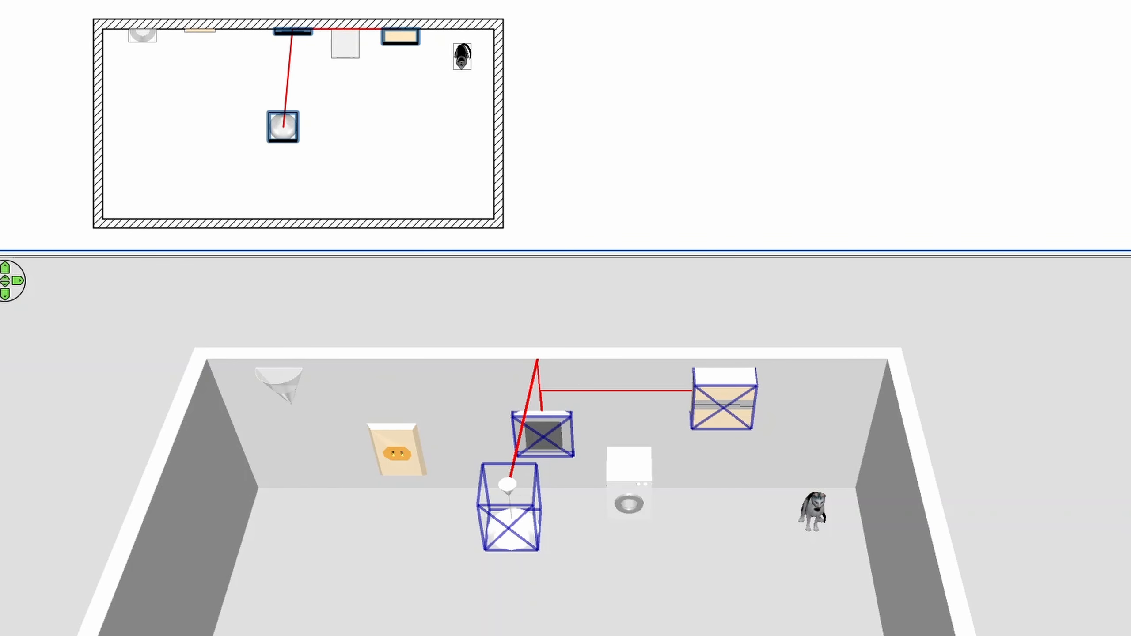
Step: Connect the clothes washer and the cat to the electrical panel with automatically routed cables
drag(623, 387, 554, 381)
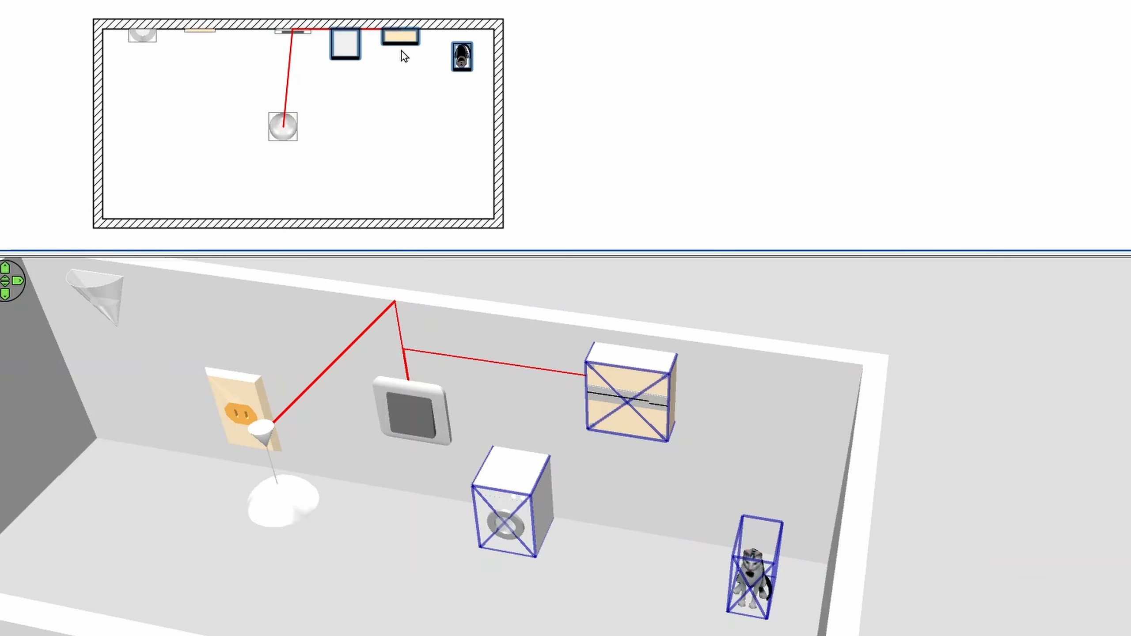
drag(556, 380, 569, 385)
scroll(569, 385, up, 1)
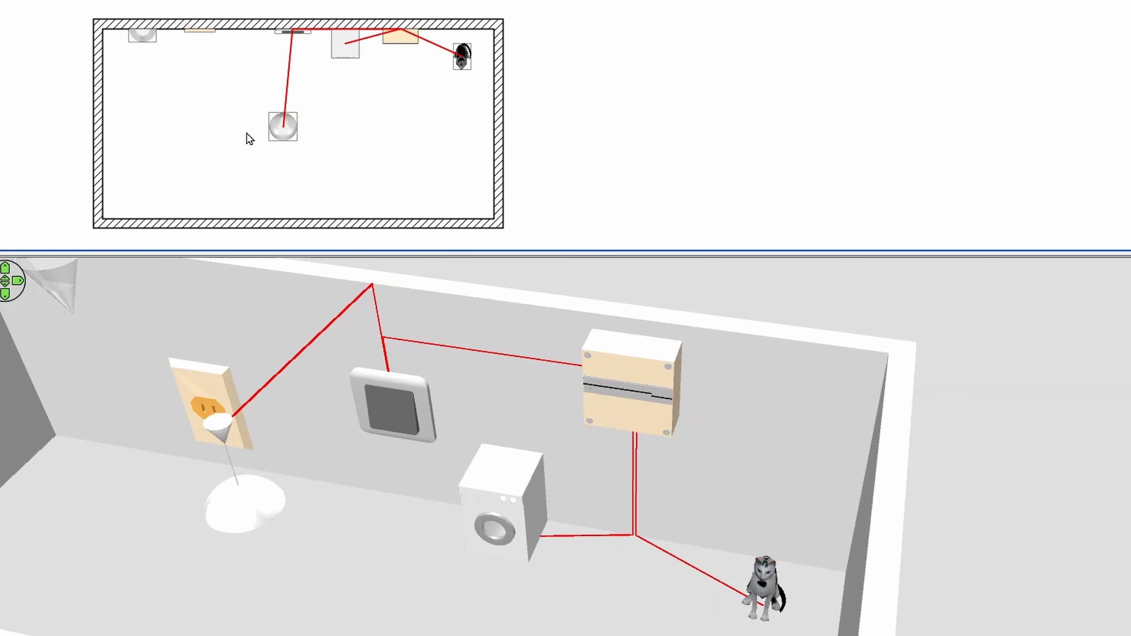
Step: Move the pendant lamp toward the left wall to about 9' and shift the wall switch to about 13'
drag(274, 131, 209, 134)
mouse_move(298, 32)
mouse_down()
mouse_move(246, 32)
mouse_move(298, 32)
mouse_up()
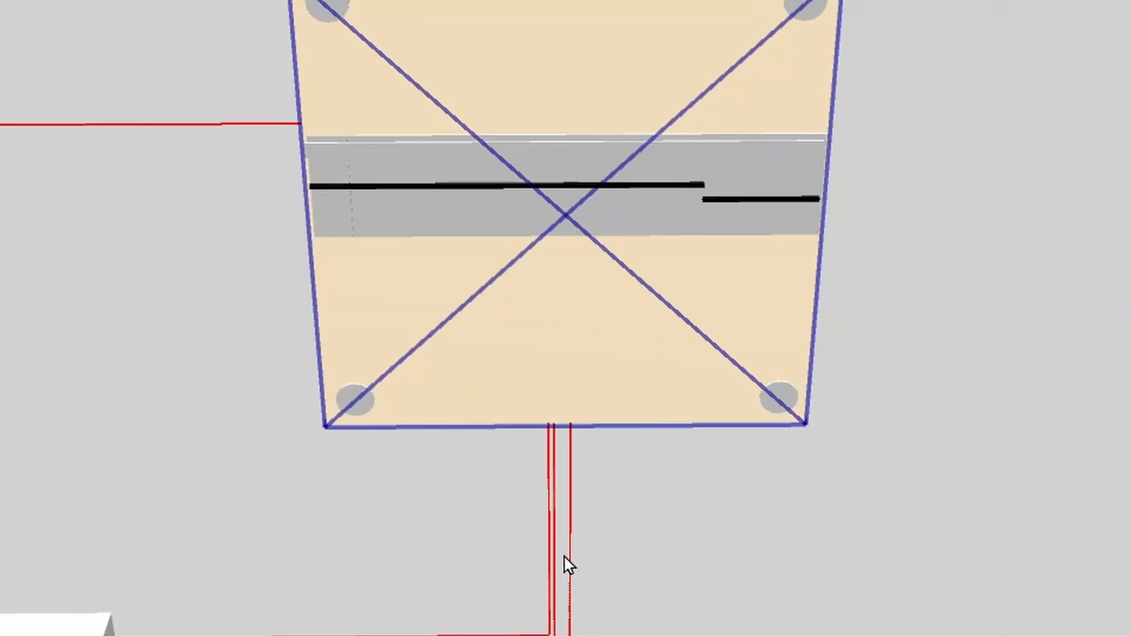
Step: Examine the parallel cables leaving the underside of the electrical panel up close in 3D
scroll(564, 557, up, 5)
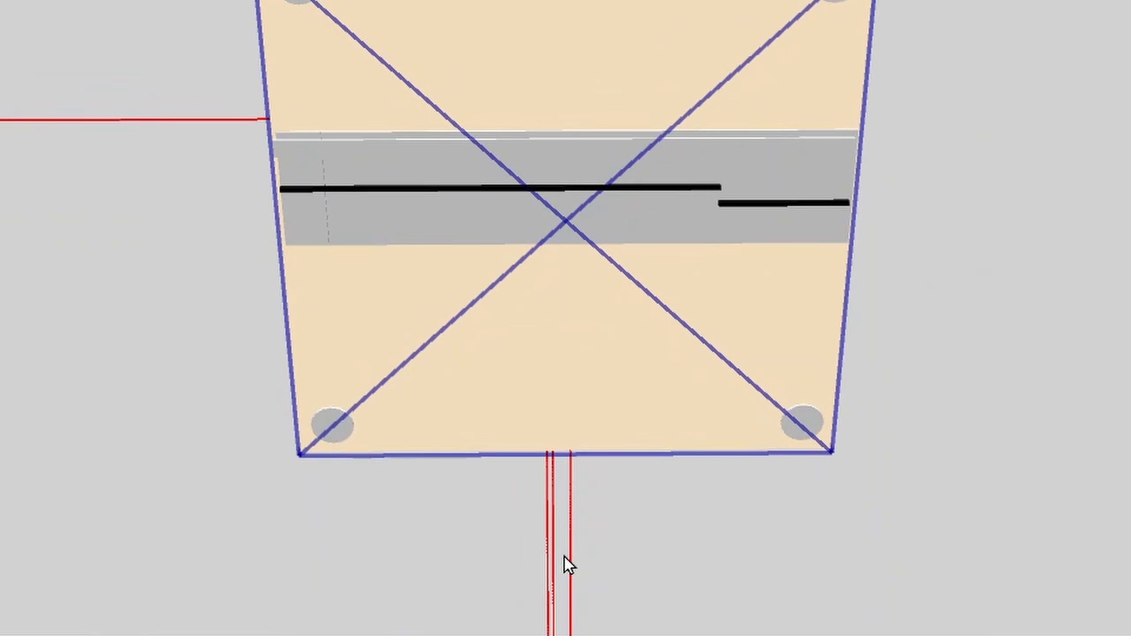
scroll(563, 557, up, 1)
scroll(564, 557, up, 2)
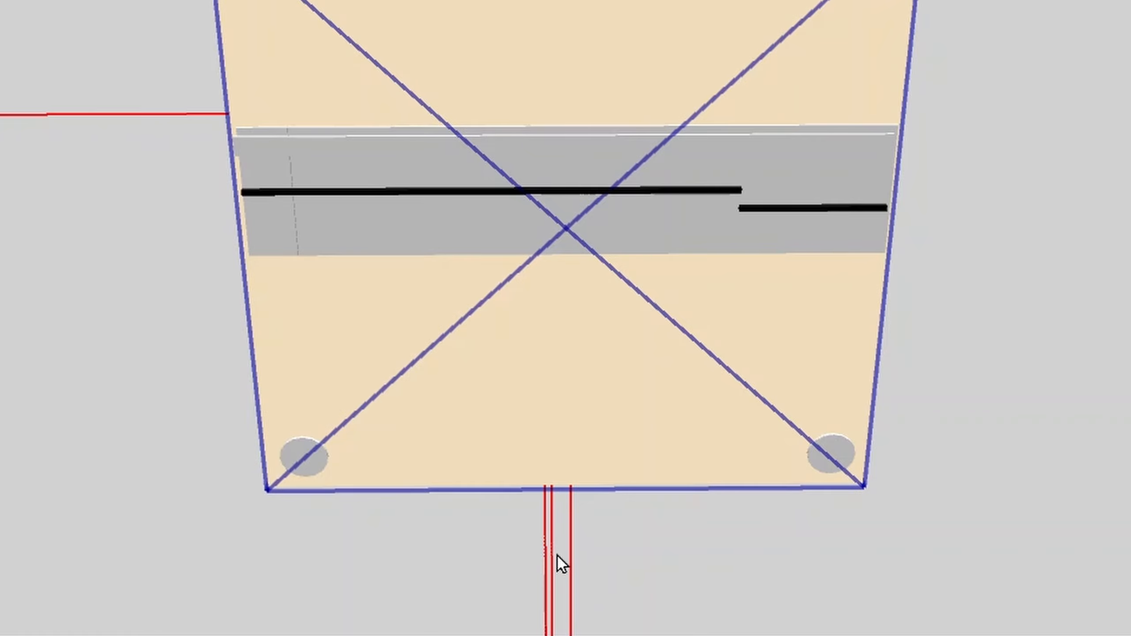
scroll(543, 593, up, 1)
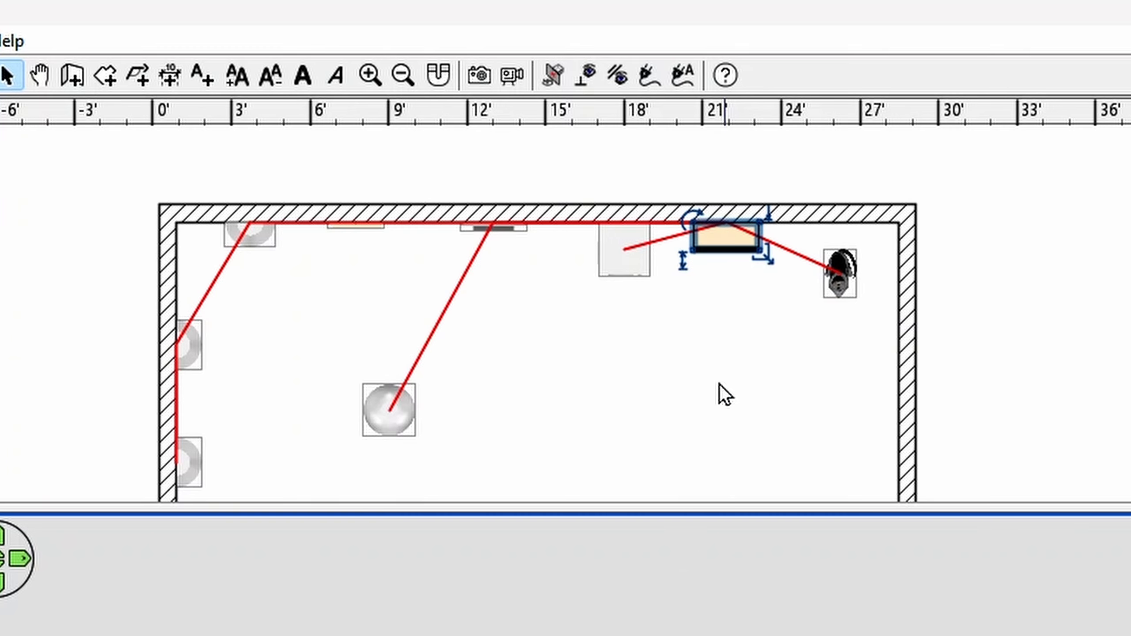
Step: Manually draw a cable from the electrical panel to the nearby wall corner, along the adjoining wall and down toward the floor
click(649, 75)
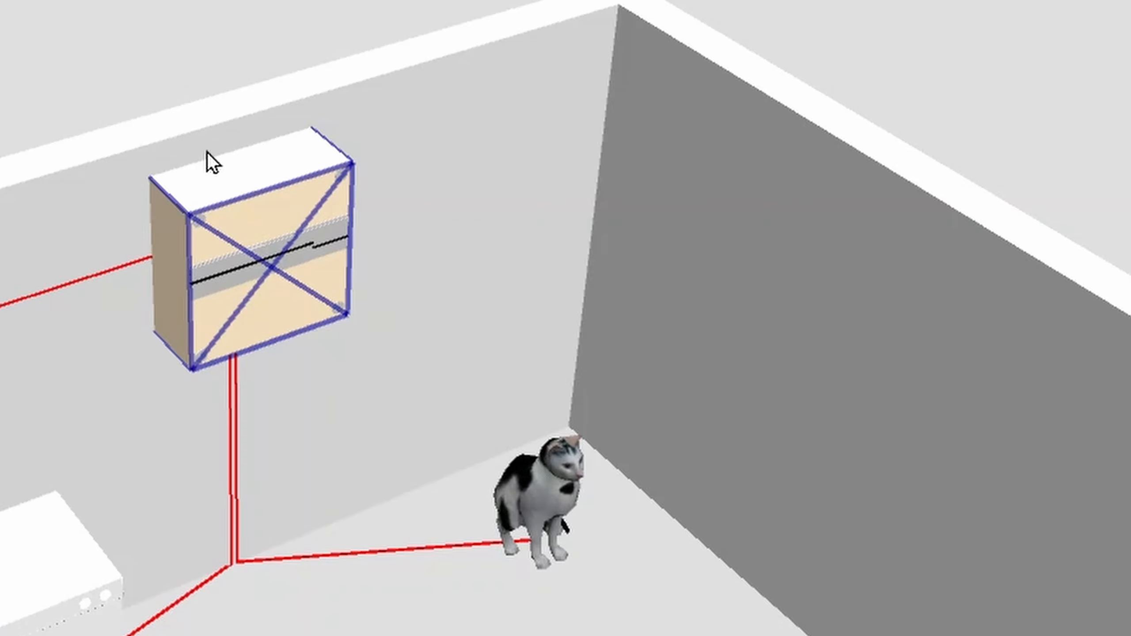
click(245, 263)
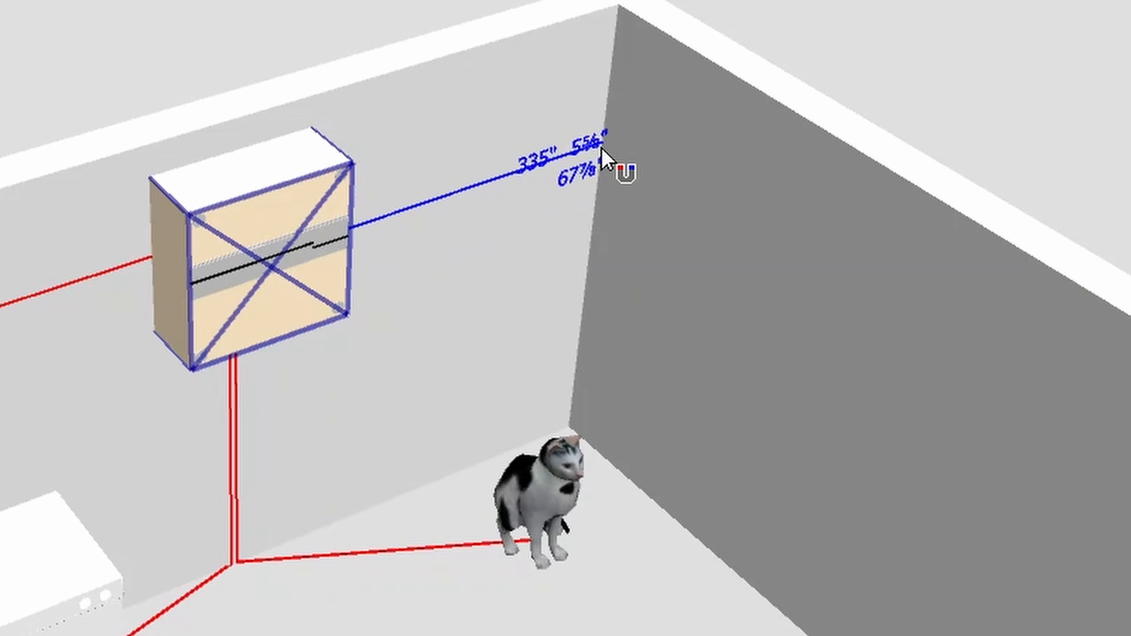
click(603, 142)
click(977, 403)
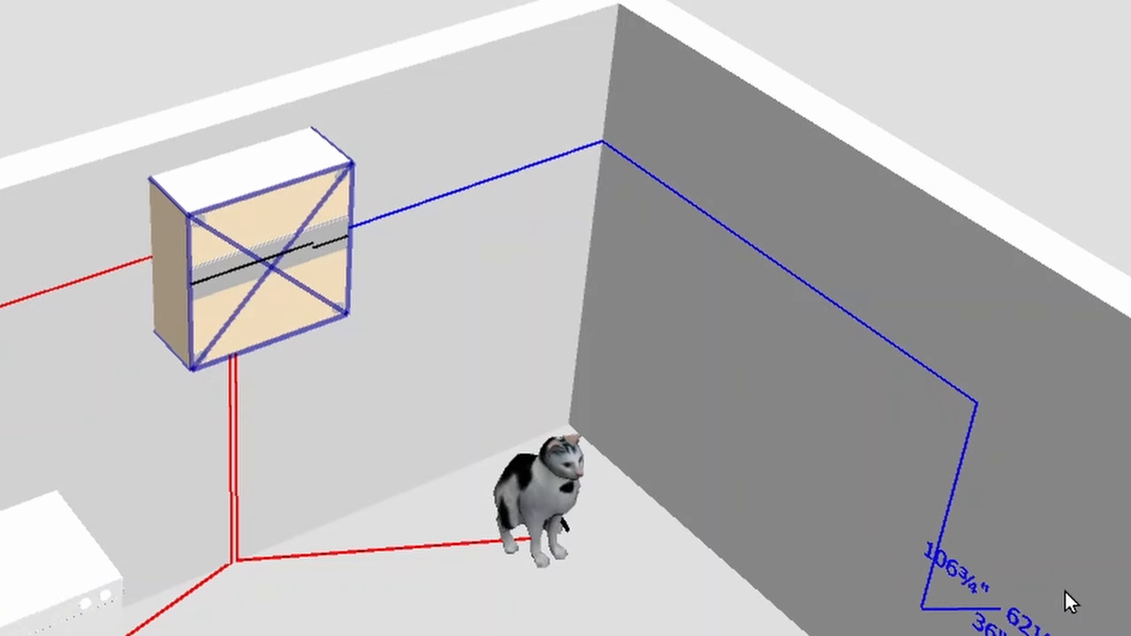
click(921, 607)
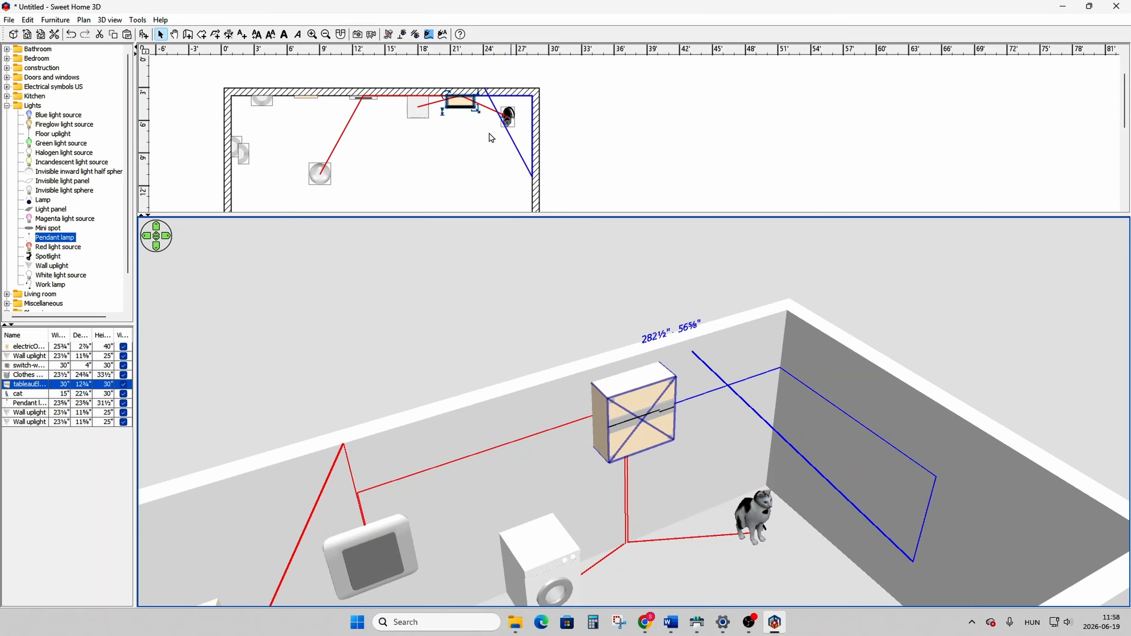
click(430, 36)
click(859, 515)
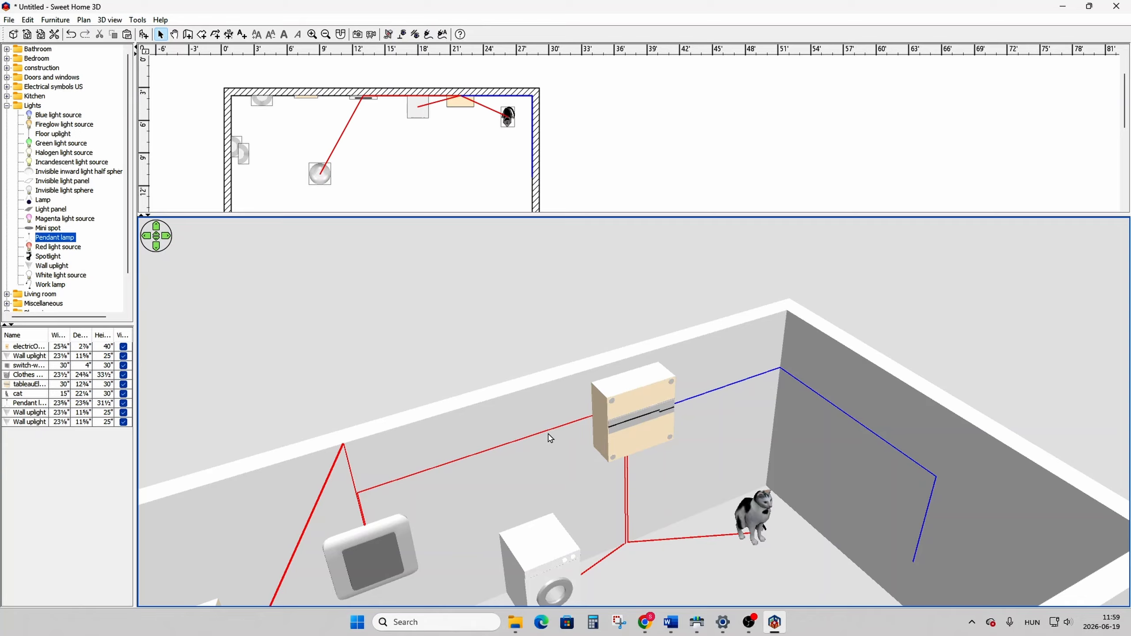
Step: Change the color of the cable between the electrical panel and the switch to yellow (#FFEB11)
click(390, 96)
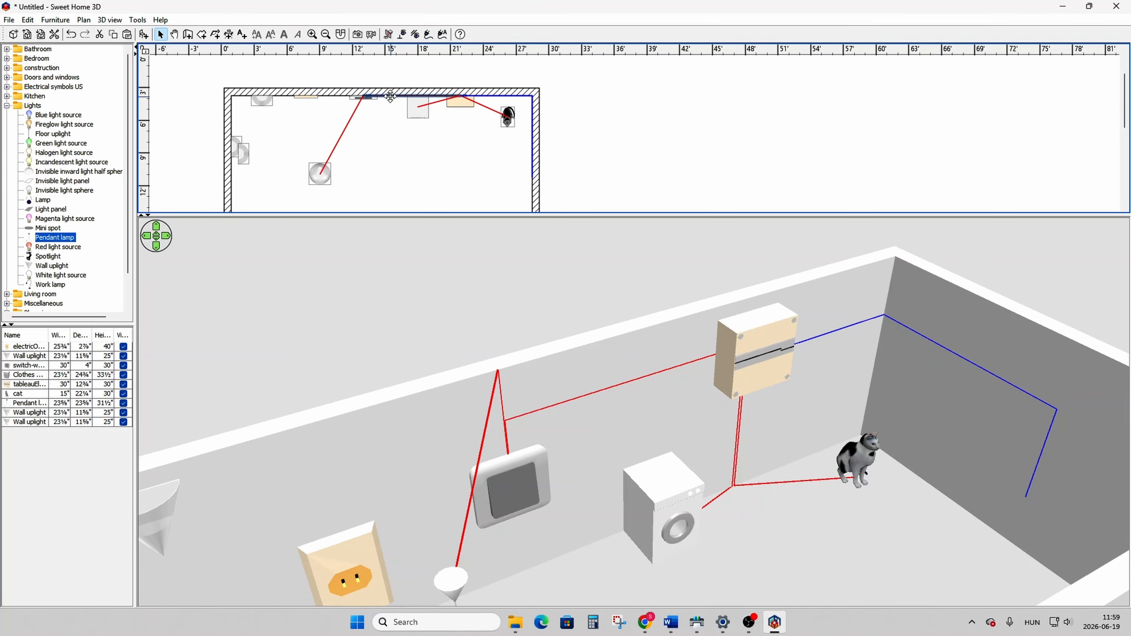
double_click(390, 96)
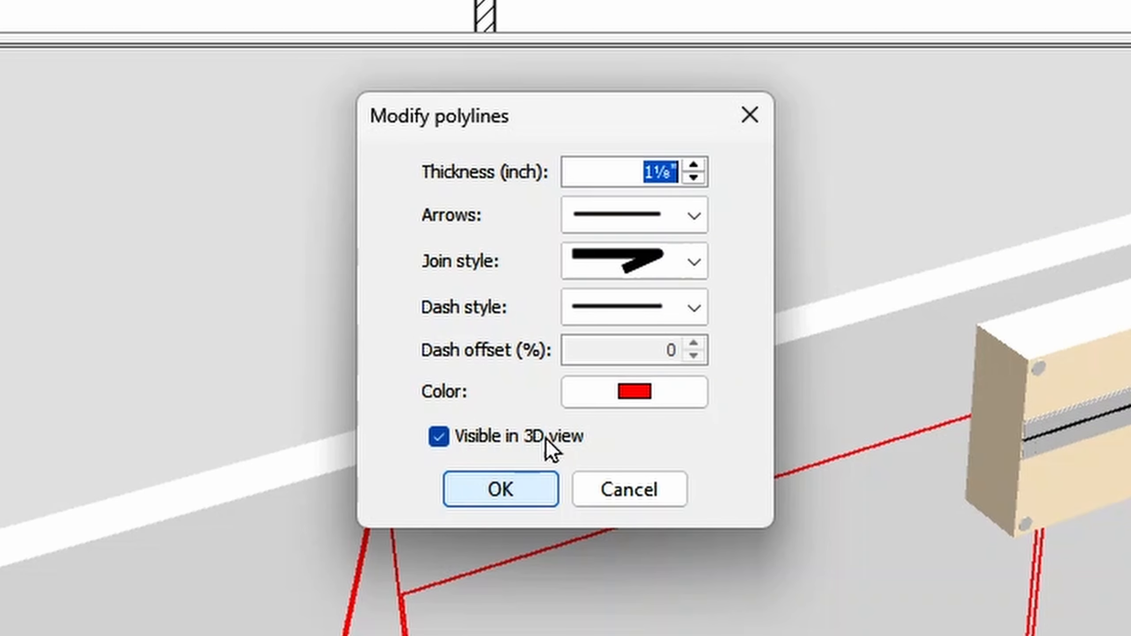
click(626, 396)
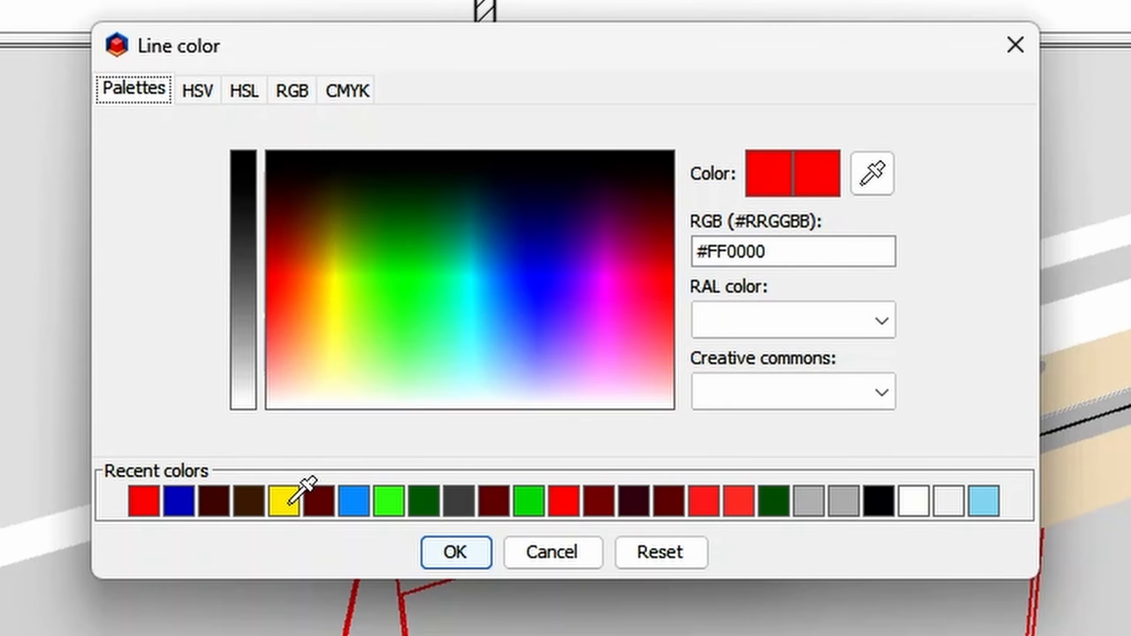
click(289, 503)
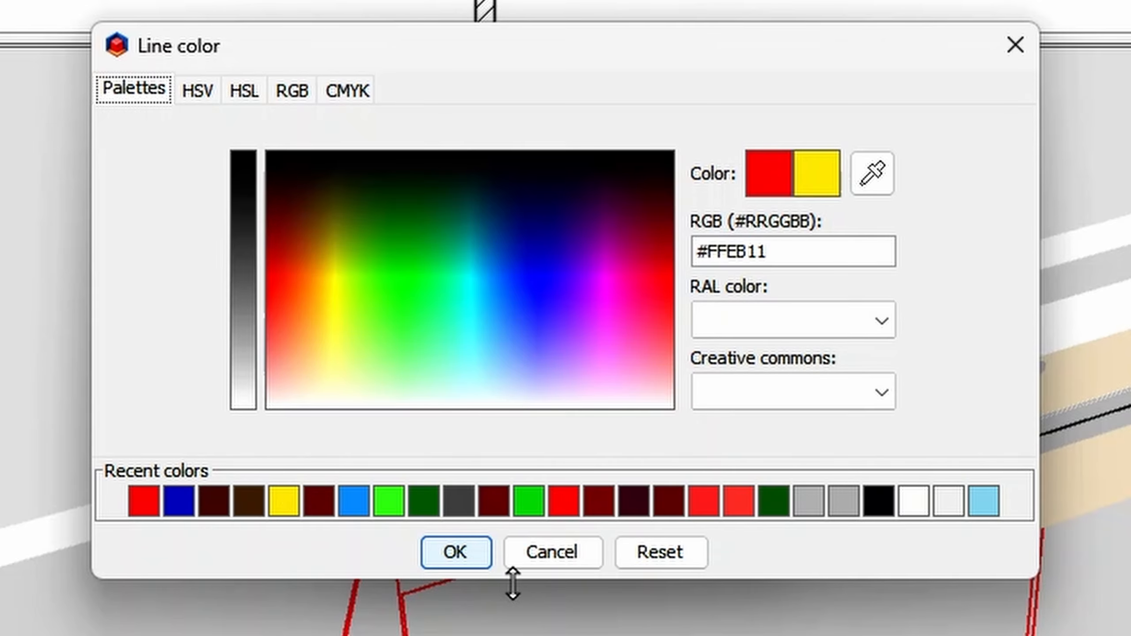
click(470, 558)
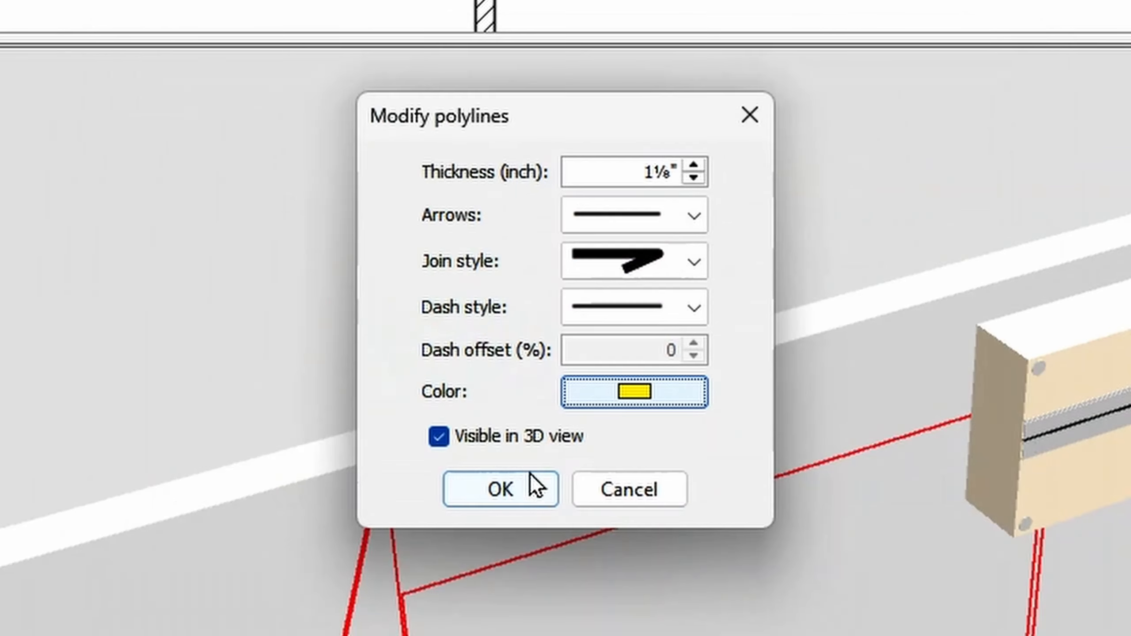
click(511, 489)
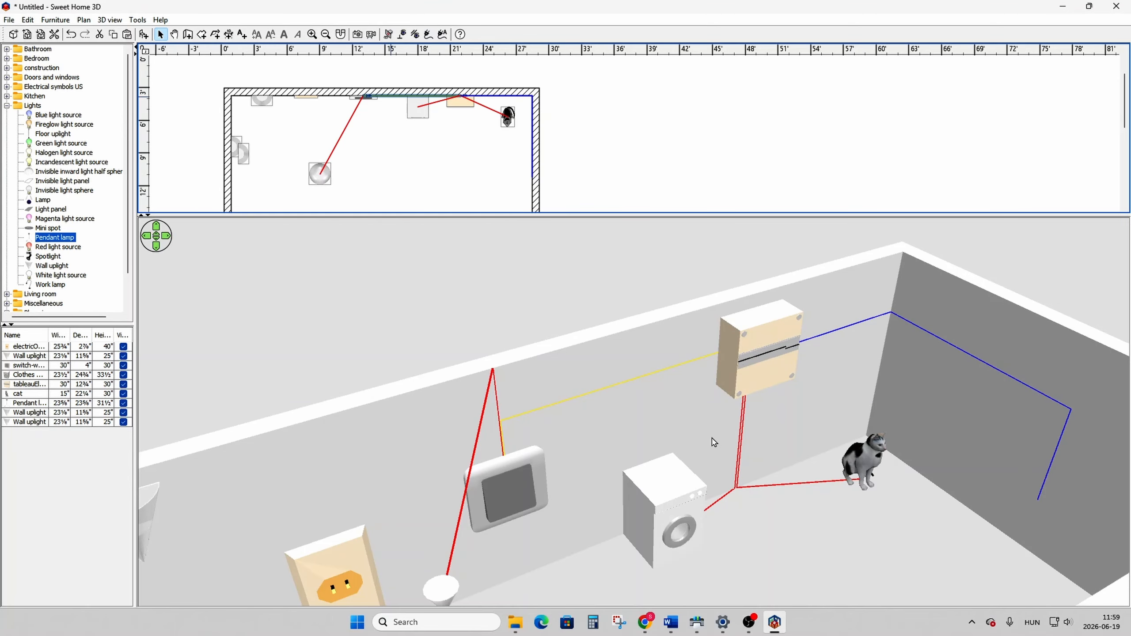
click(736, 428)
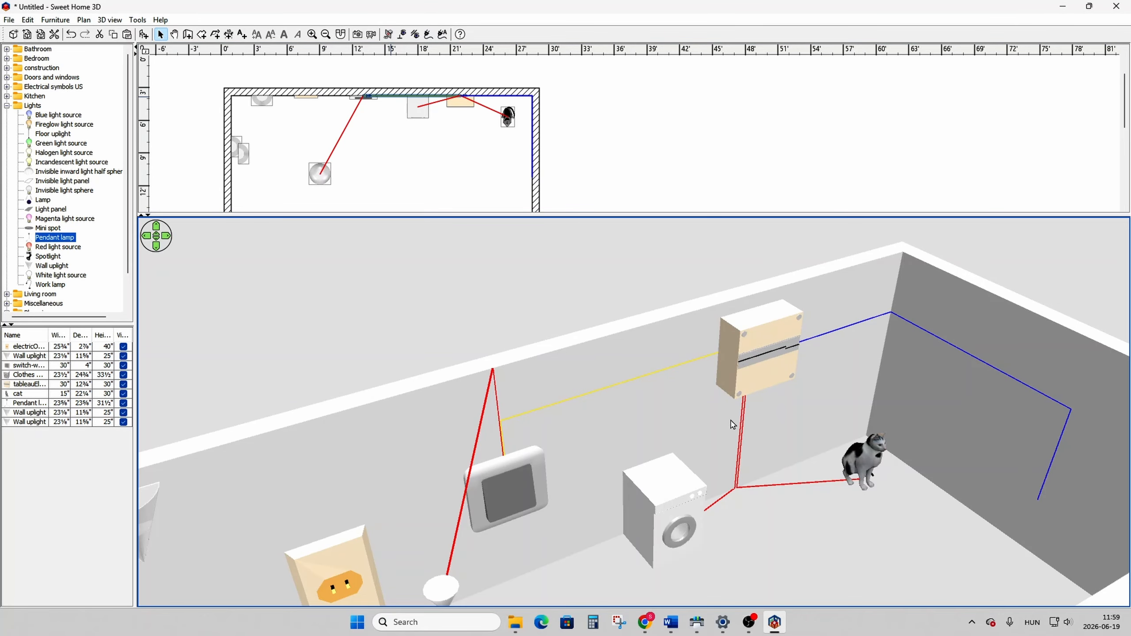
Step: Change the color of the cables from the electrical panel to the clothes washer and the cat to blue
click(438, 102)
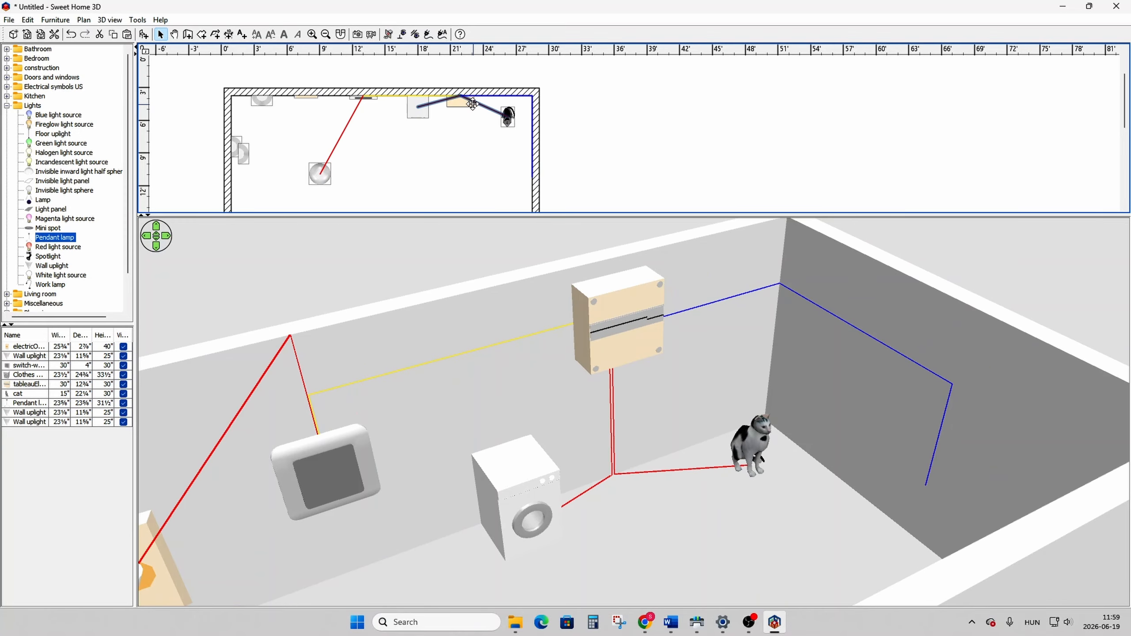
right_click(449, 100)
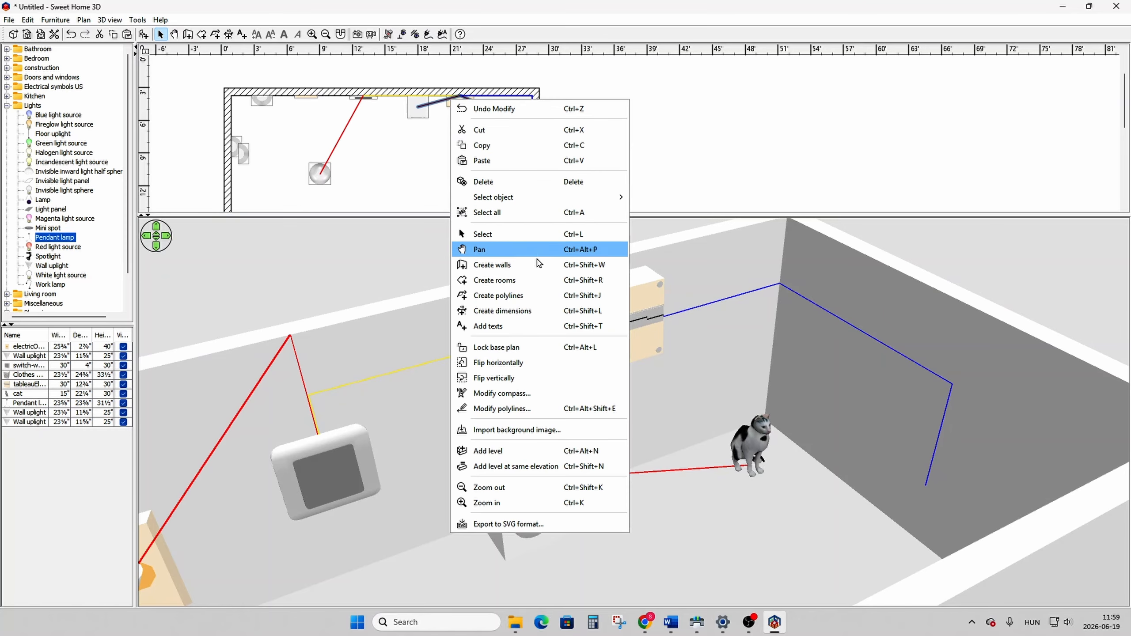
click(562, 412)
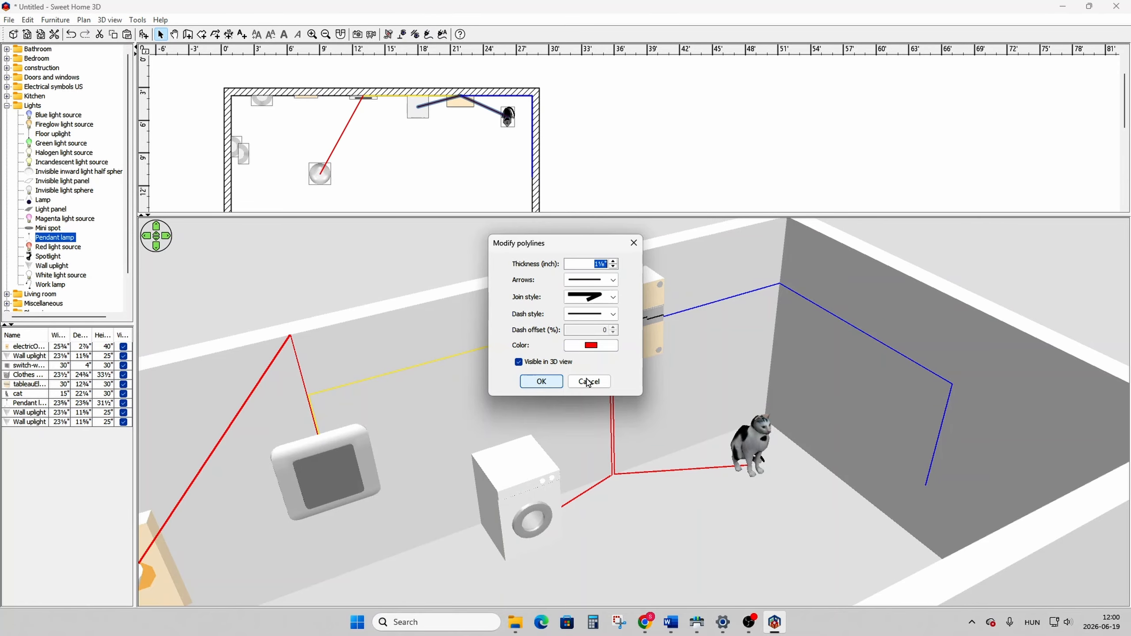
click(541, 382)
Step: Delete the cables that run from the electrical panel to the clothes washer and the cat
click(488, 114)
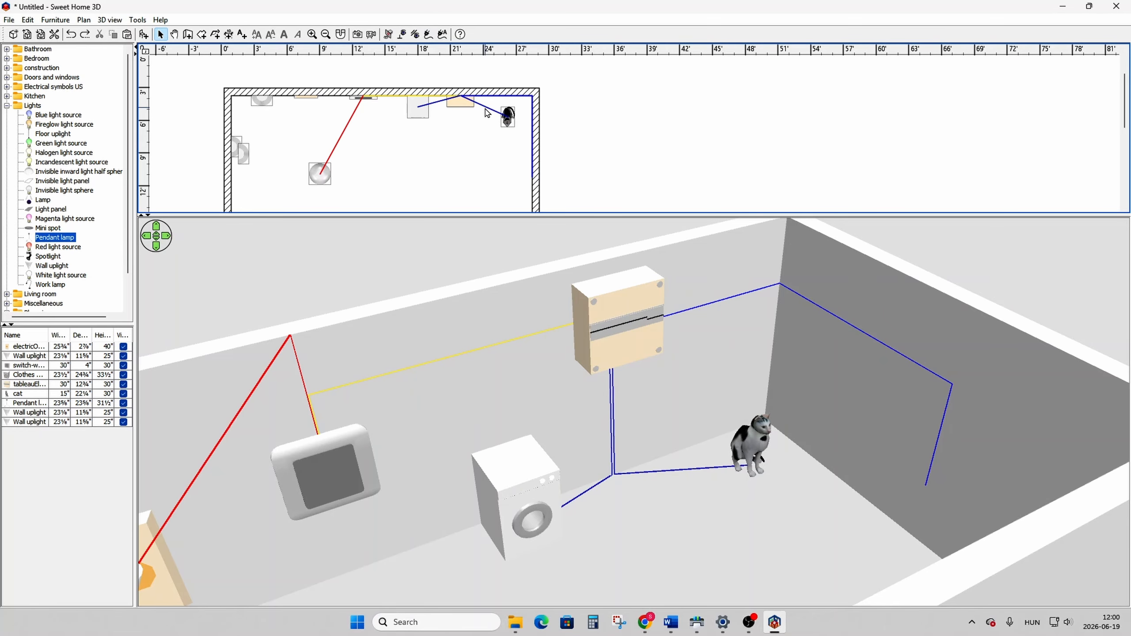
click(440, 101)
key(Delete)
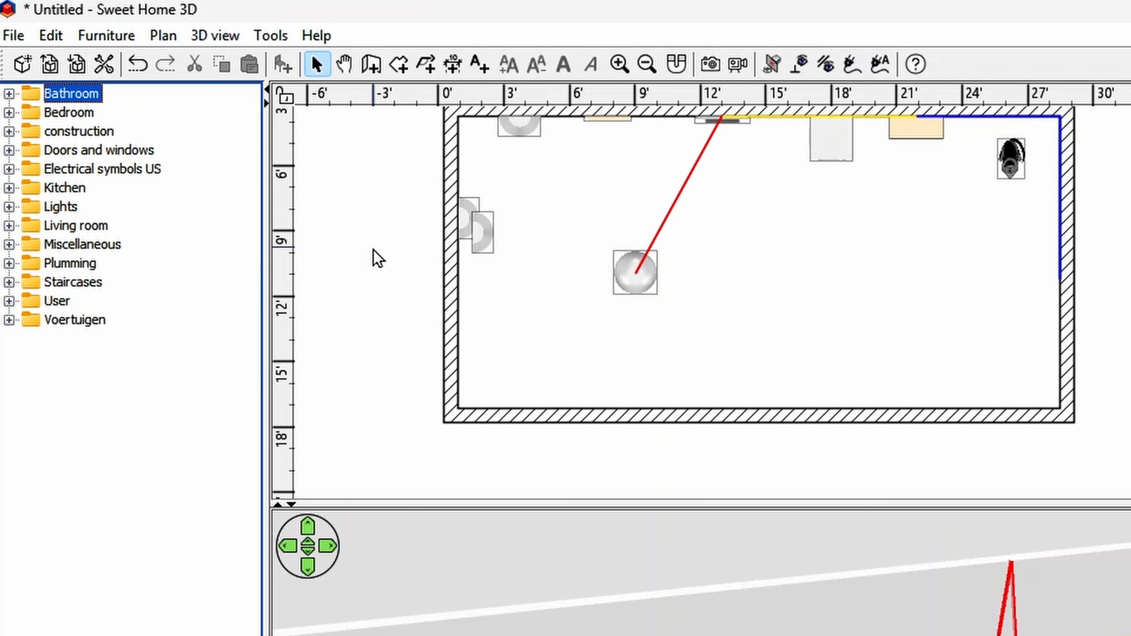
Step: Place the 240v range and Callout D symbols from Electrical symbols US in the room near the pendant lamp
click(9, 169)
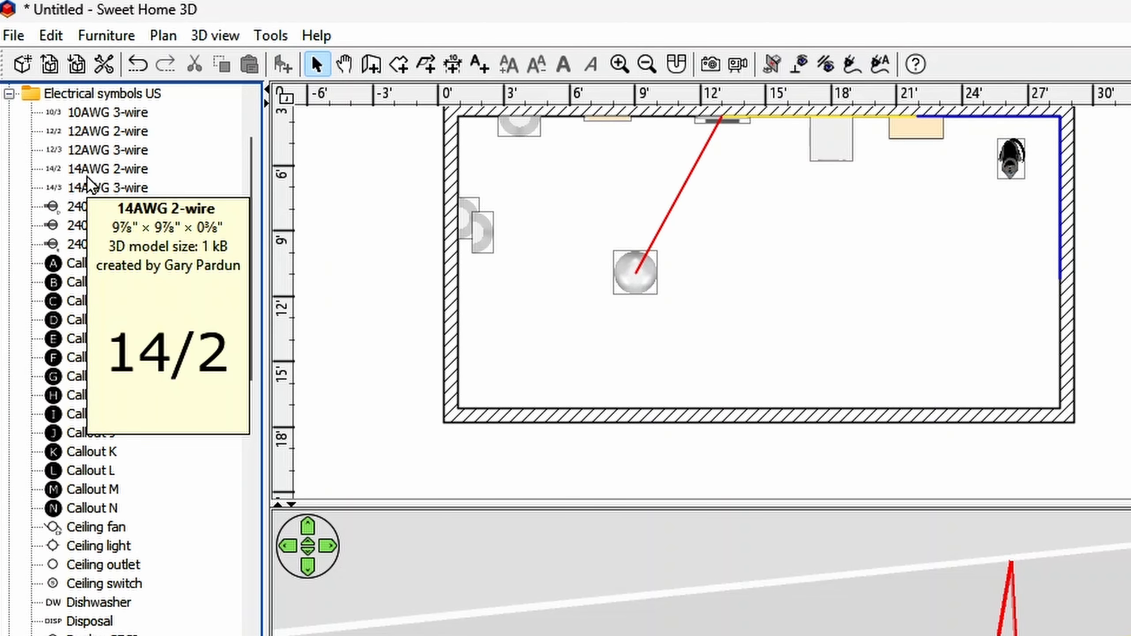
click(114, 243)
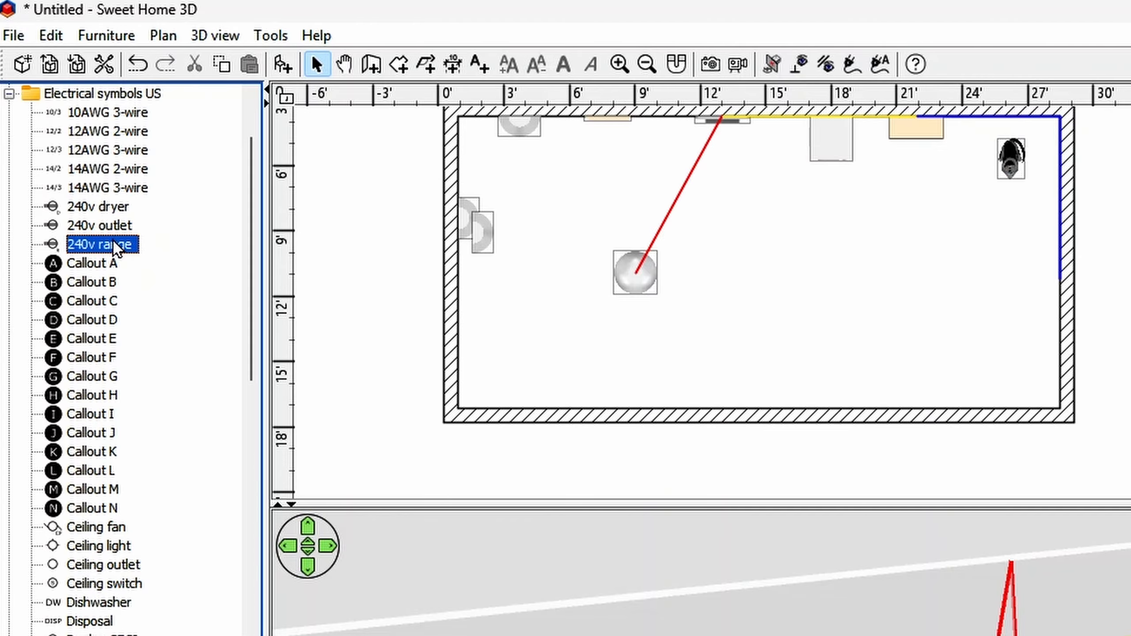
drag(115, 248, 710, 251)
click(103, 324)
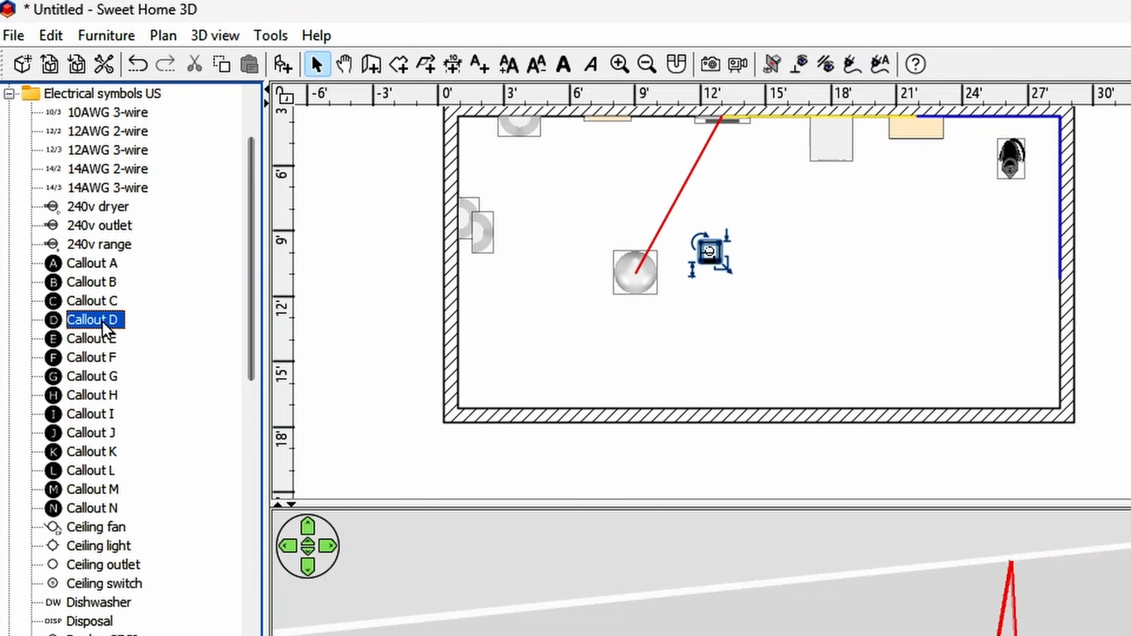
drag(106, 330, 665, 325)
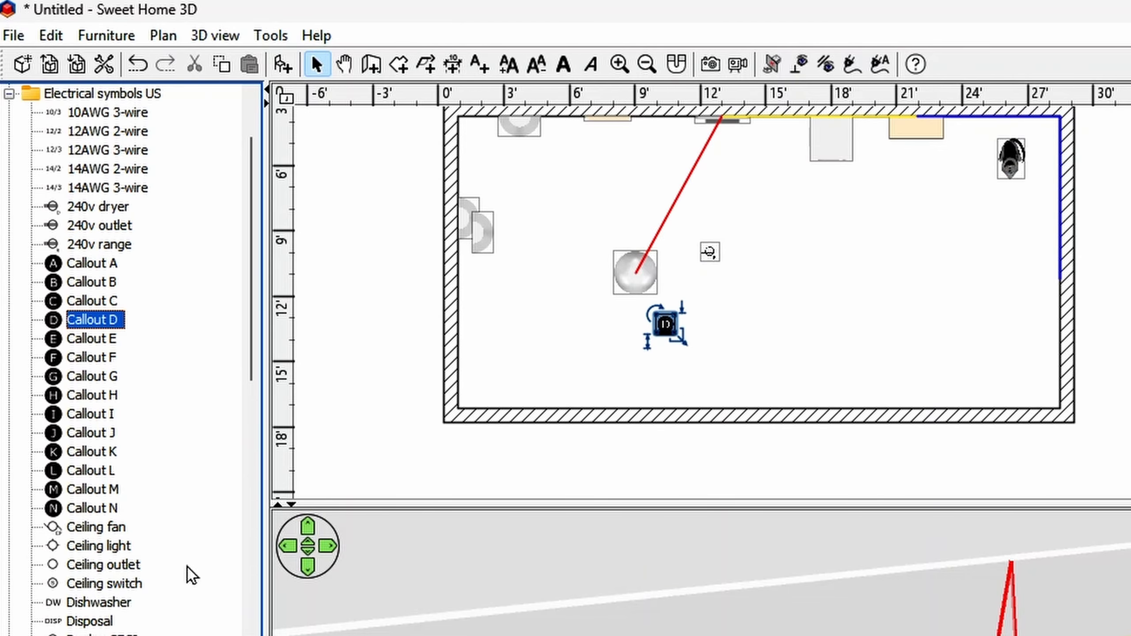